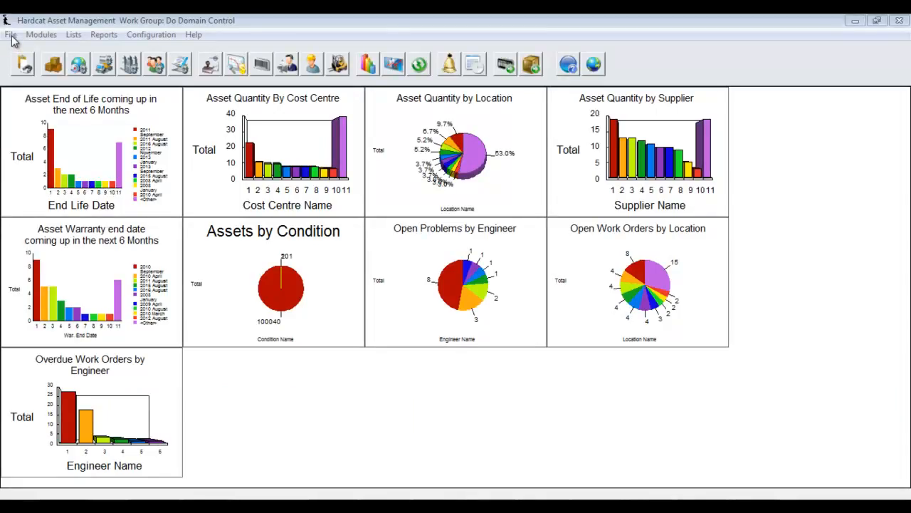
# - Open the list of user roles from the administration settings
pyautogui.click(11, 35)
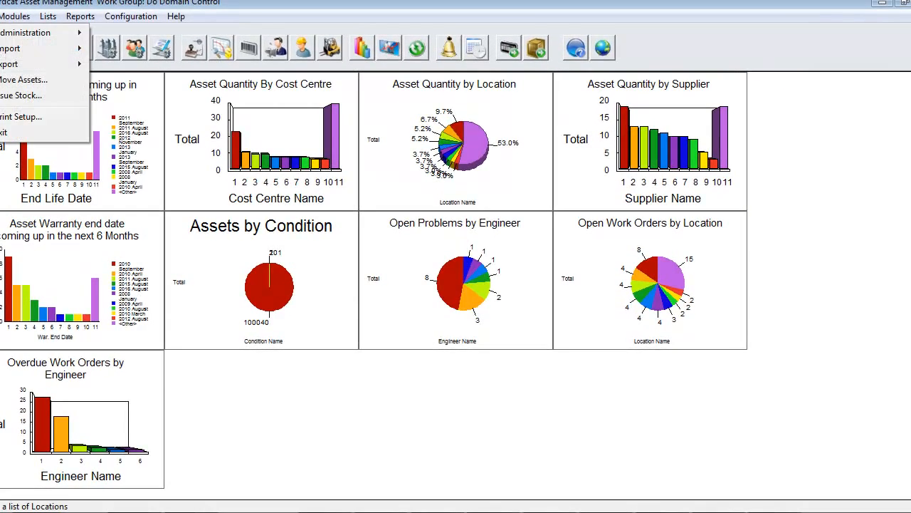
pyautogui.moveTo(65, 33)
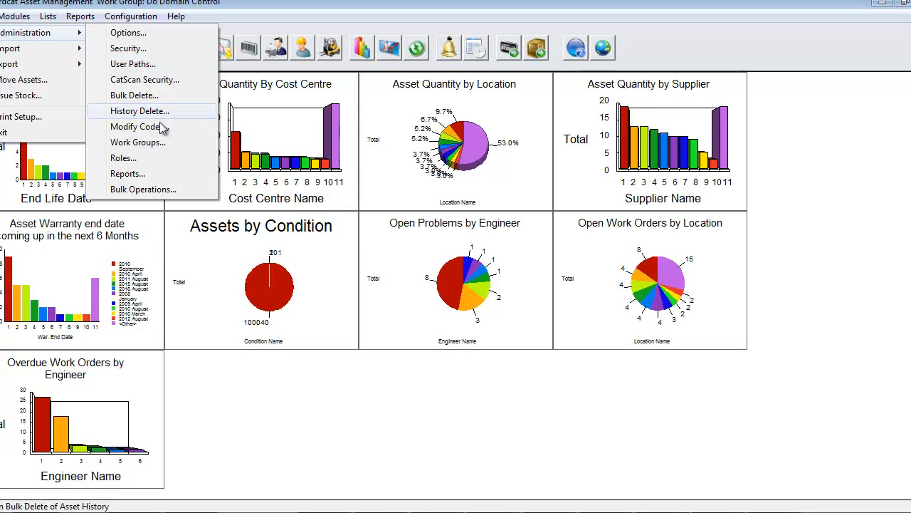
pyautogui.click(147, 158)
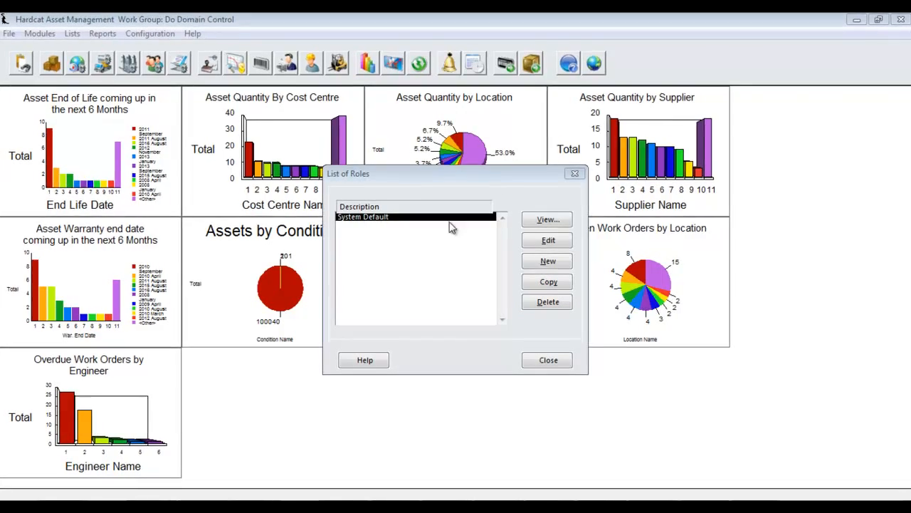
# - Open the System Default role and review its custom reports, import/export, bulk update and statistical chart items
pyautogui.click(547, 240)
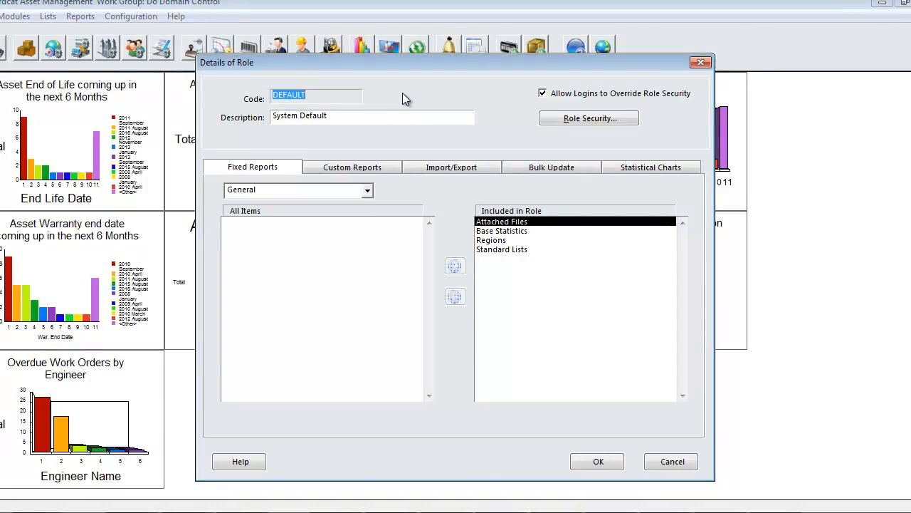
pyautogui.click(378, 174)
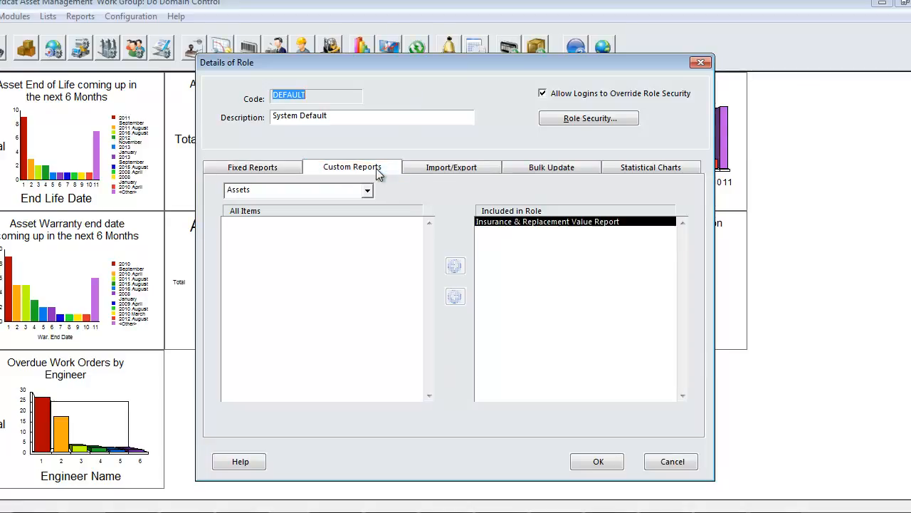
pyautogui.click(447, 170)
pyautogui.click(536, 174)
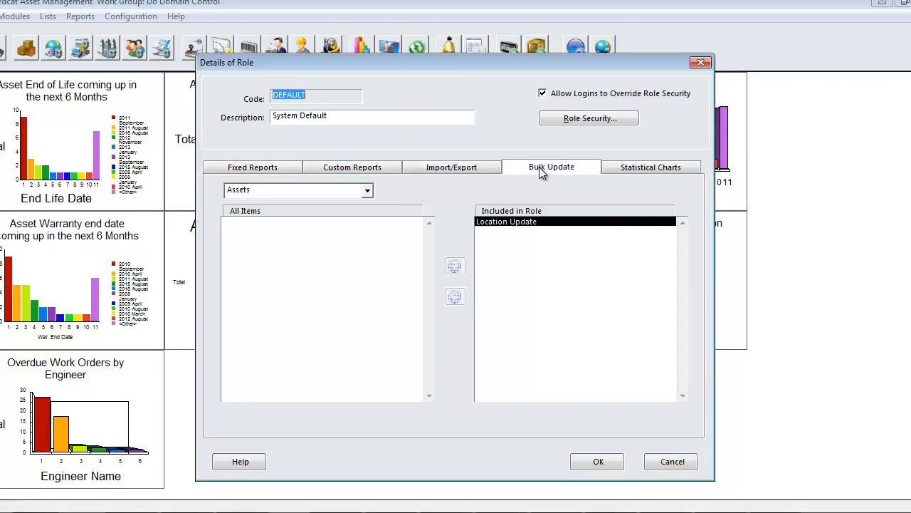
pyautogui.click(635, 170)
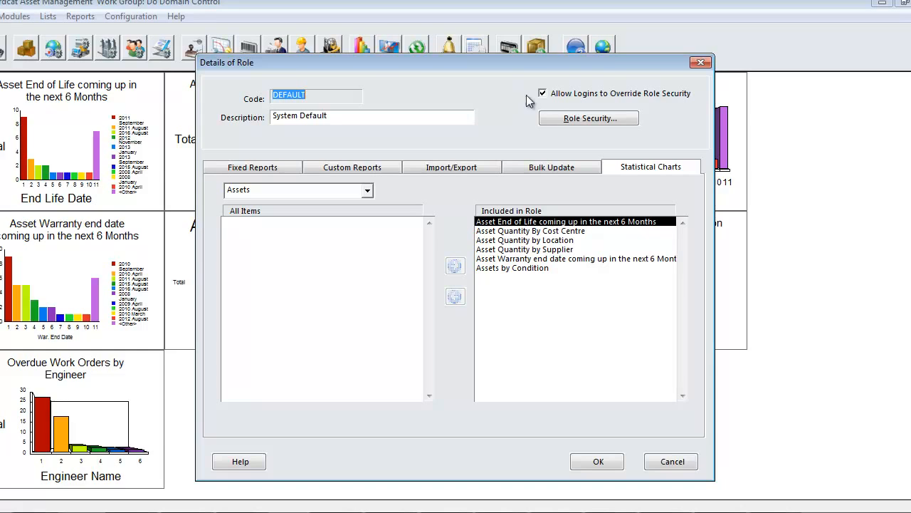
# - Disable Allow Logins to Override Role Security and open the role's security access levels
pyautogui.click(543, 94)
pyautogui.click(546, 121)
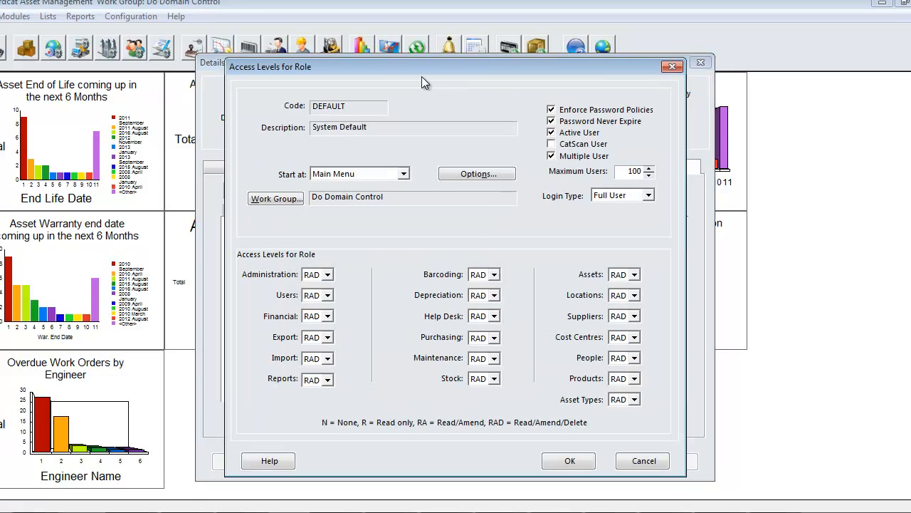
pyautogui.moveTo(410, 74); pyautogui.dragTo(393, 66)
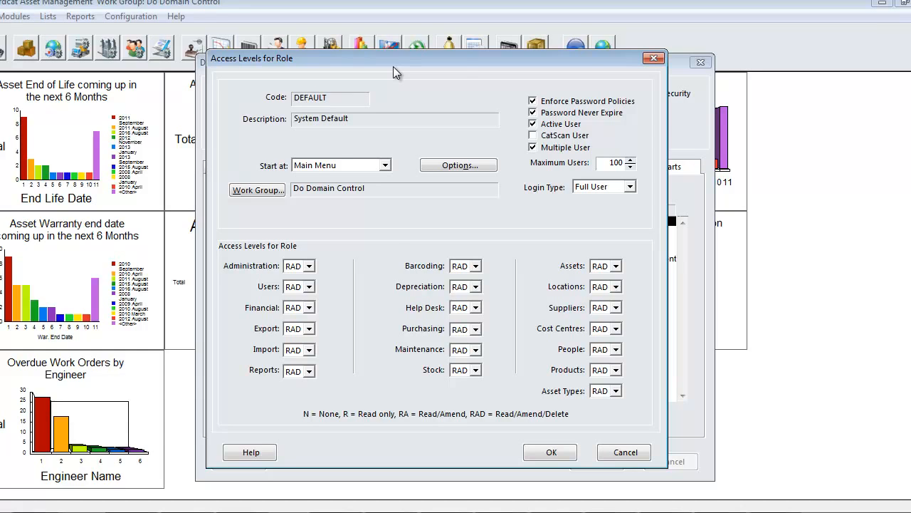
# - Examine the Start at, Login Type and Assets access level choices for the role
pyautogui.click(386, 166)
pyautogui.click(386, 166)
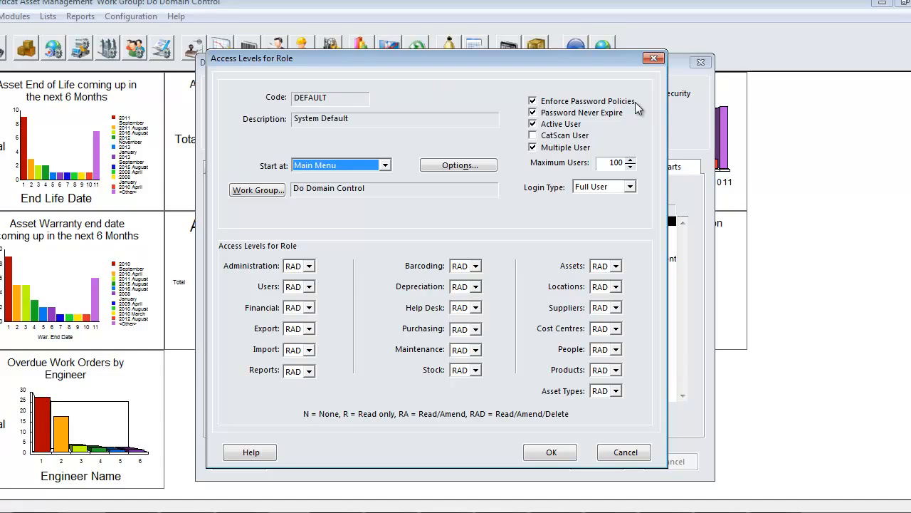
pyautogui.click(631, 187)
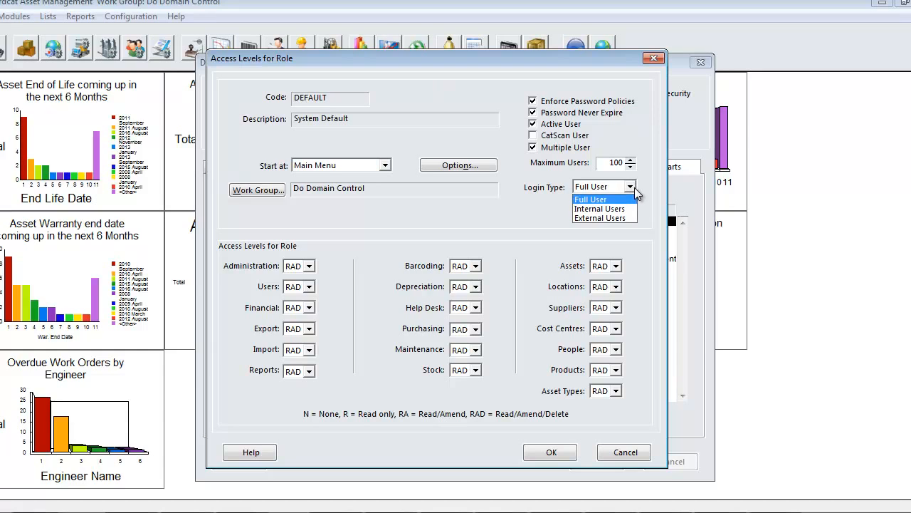
pyautogui.click(630, 186)
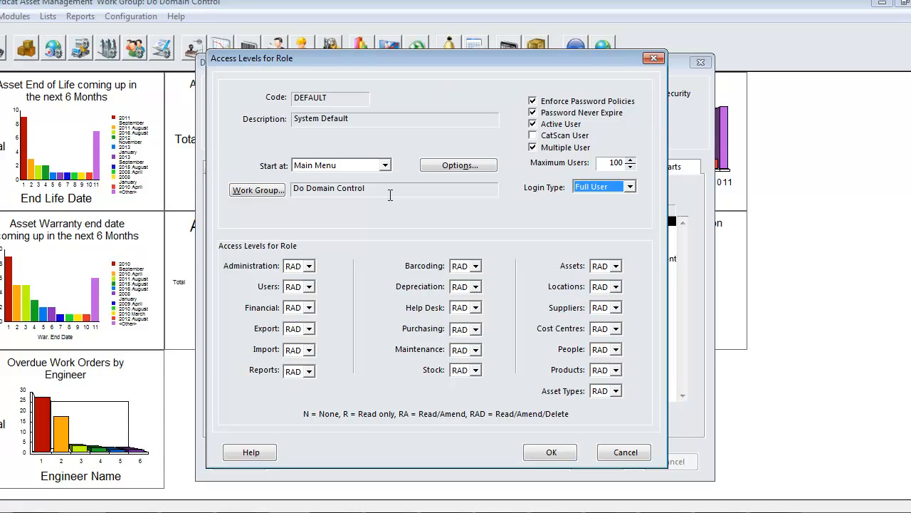
pyautogui.click(616, 266)
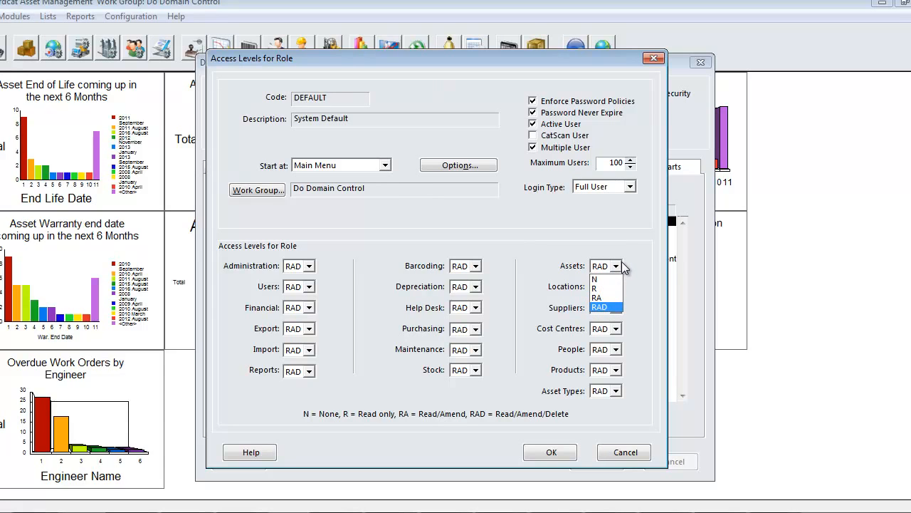
pyautogui.click(617, 266)
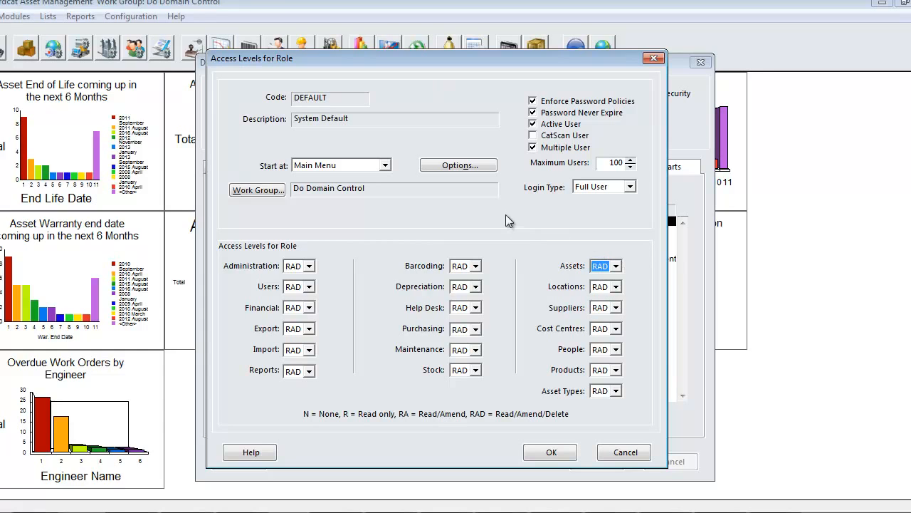
# - Open the role's security options and switch the permission area from Assets to Problems
pyautogui.click(462, 165)
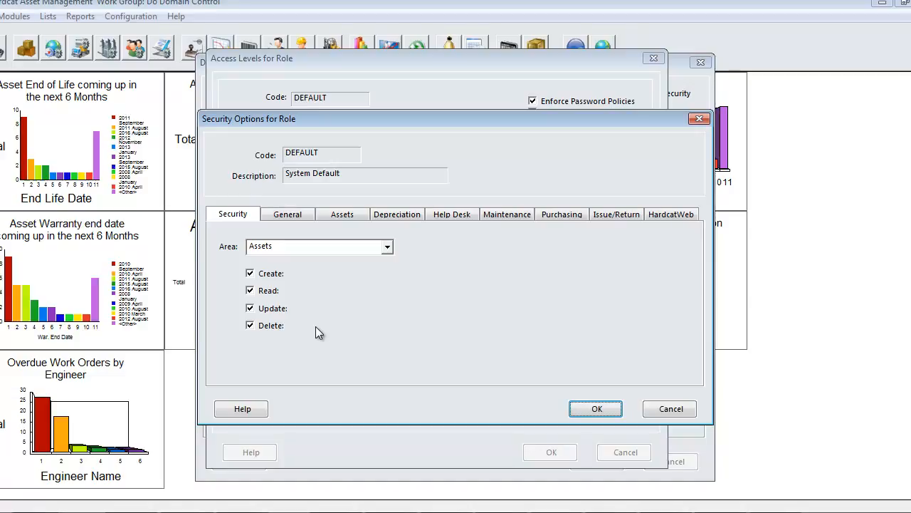
pyautogui.click(273, 275)
pyautogui.click(270, 327)
pyautogui.click(388, 253)
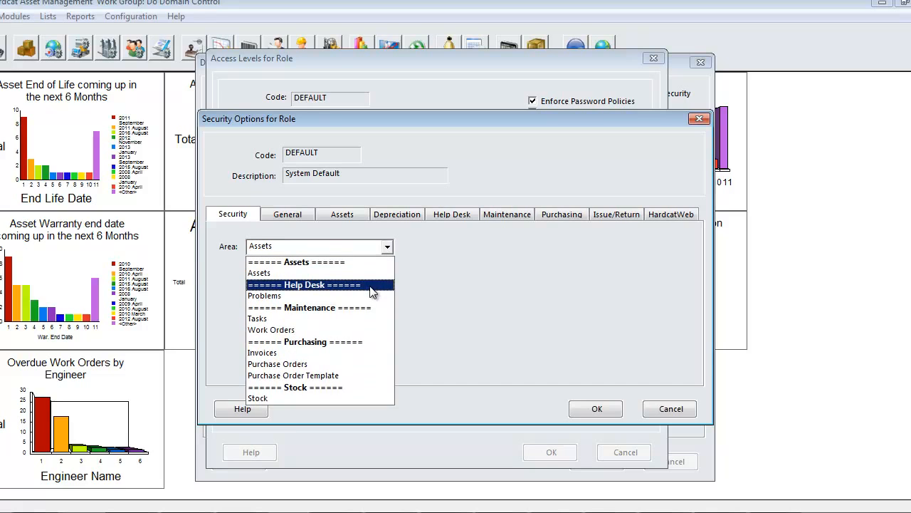
pyautogui.click(371, 295)
pyautogui.click(388, 247)
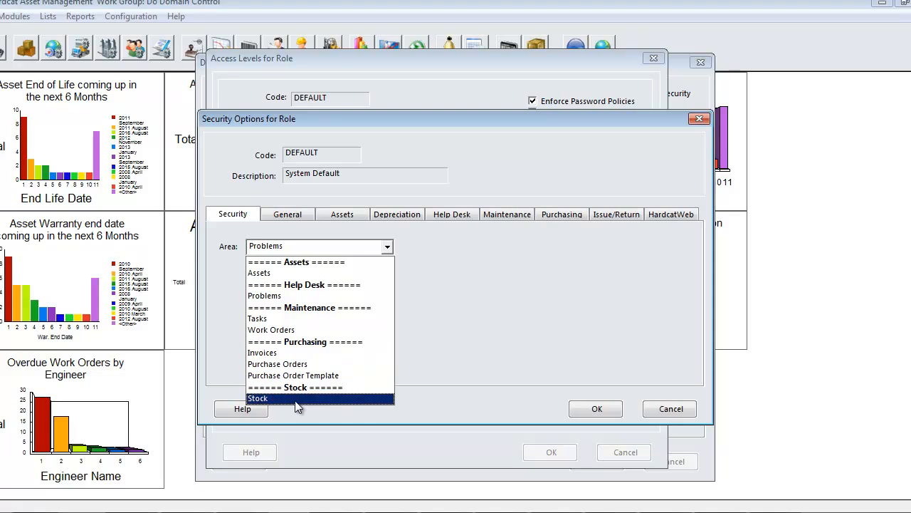
pyautogui.click(422, 366)
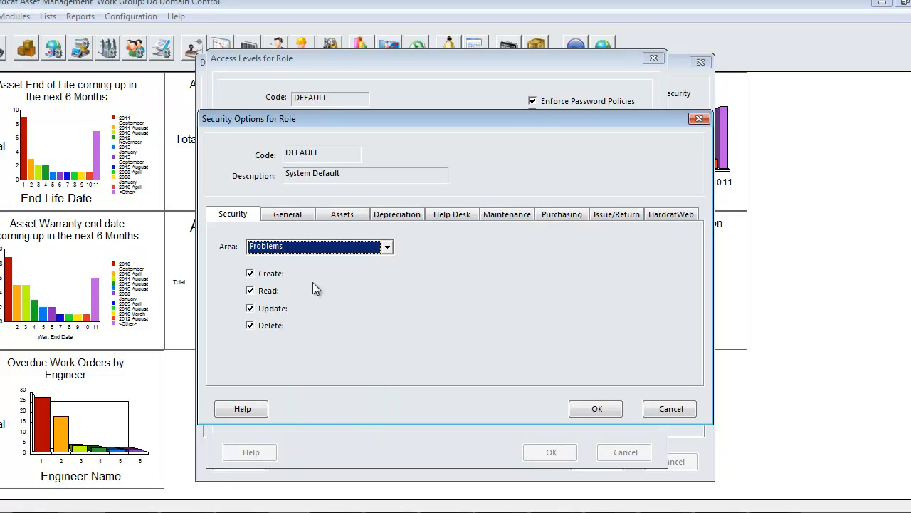
# - Review the permission options on each tab of the role's security options
pyautogui.click(292, 216)
pyautogui.click(326, 215)
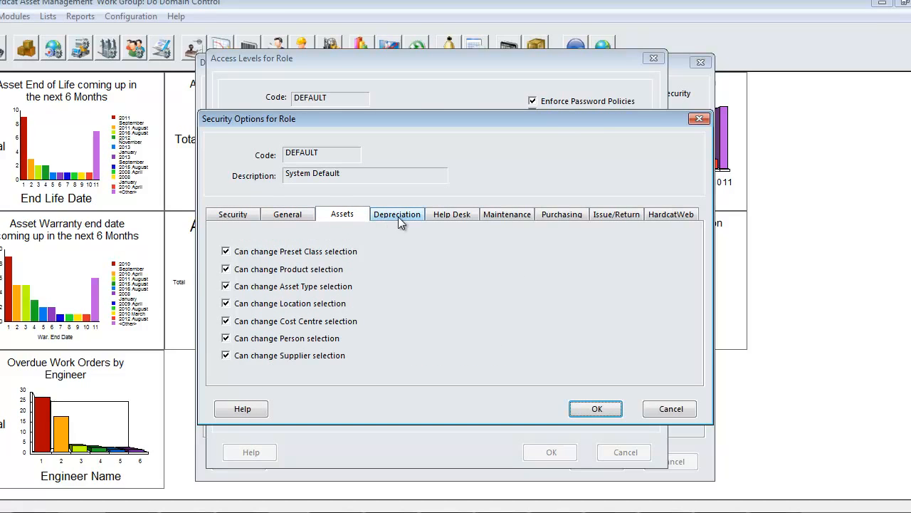
pyautogui.click(399, 216)
pyautogui.click(446, 217)
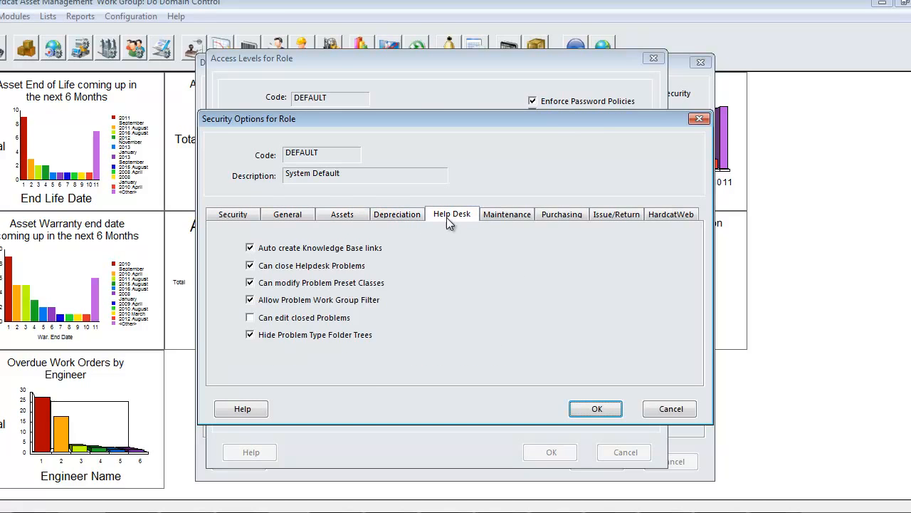
pyautogui.click(502, 217)
pyautogui.click(568, 217)
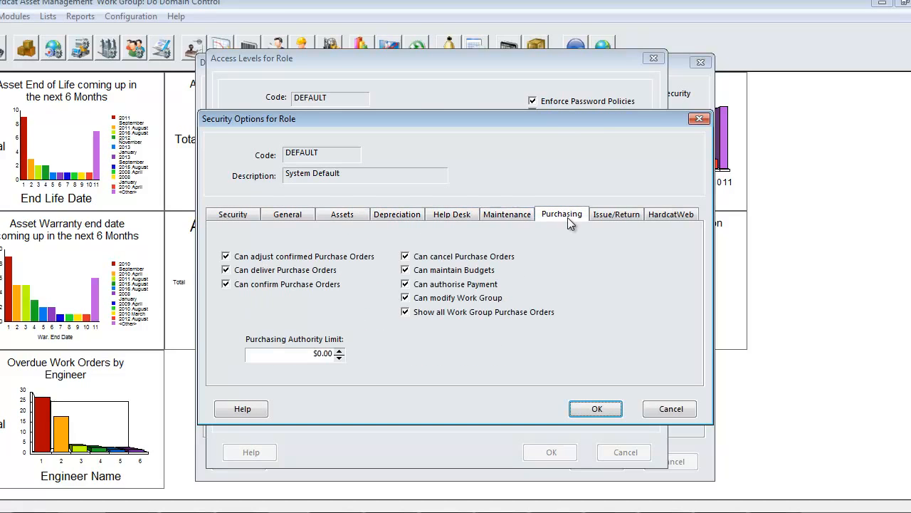
pyautogui.click(626, 217)
pyautogui.click(678, 214)
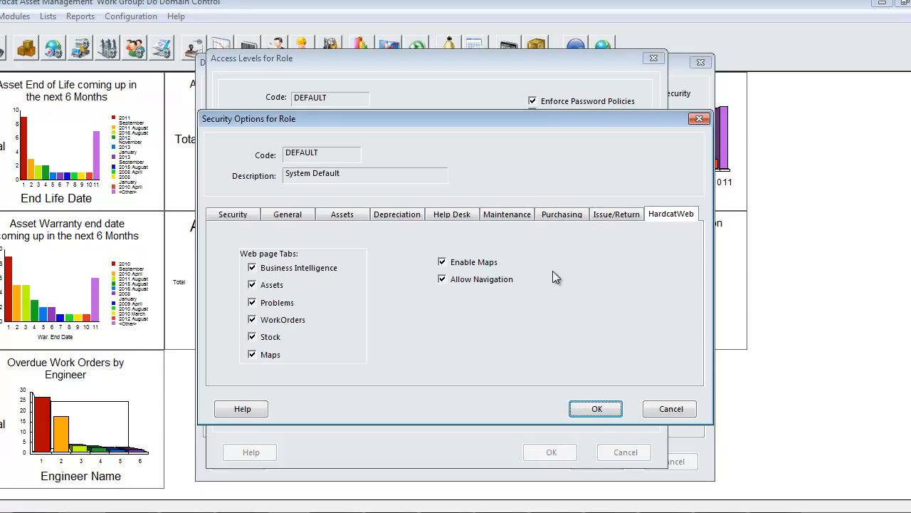
# - Save the security options, access levels and role details, agreeing to update all logins assigned to the role
pyautogui.click(596, 408)
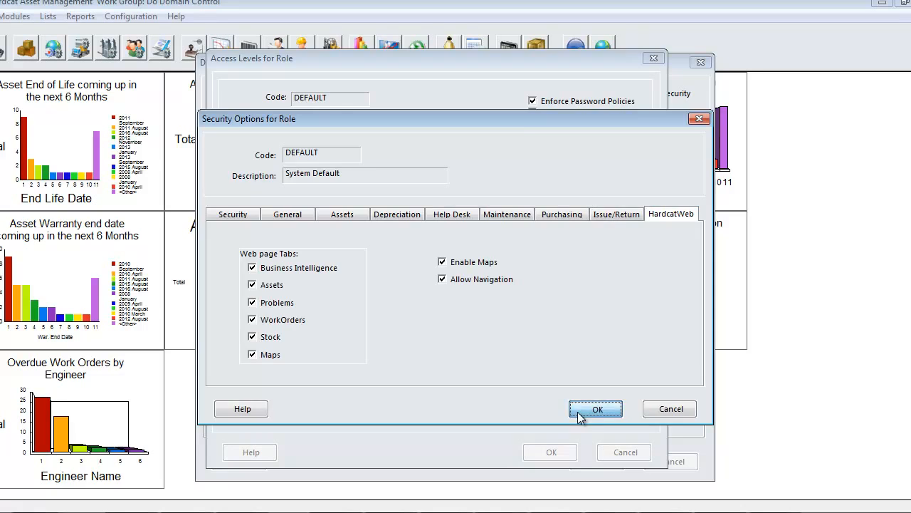
pyautogui.click(560, 458)
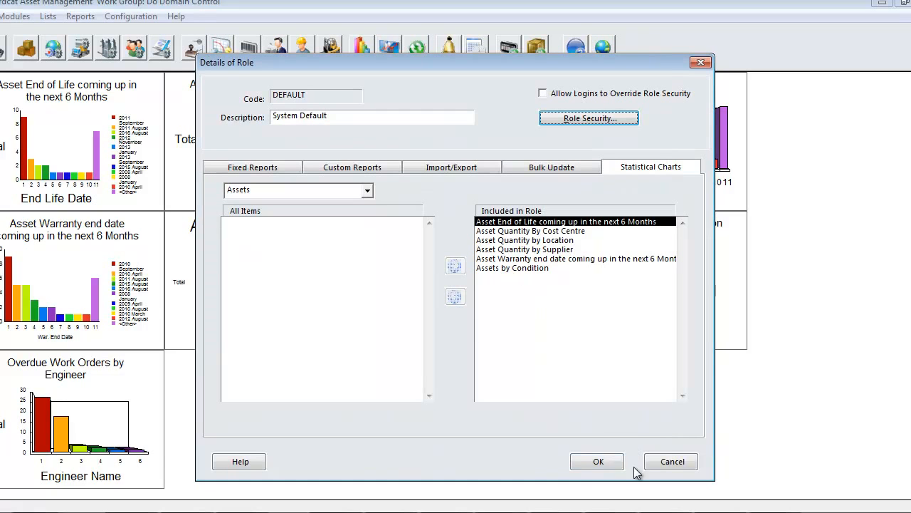
pyautogui.click(610, 461)
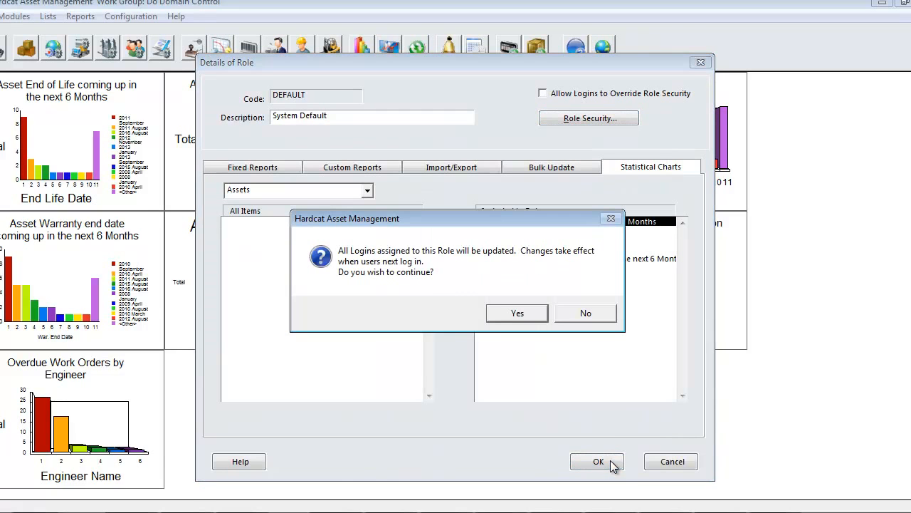
pyautogui.click(516, 313)
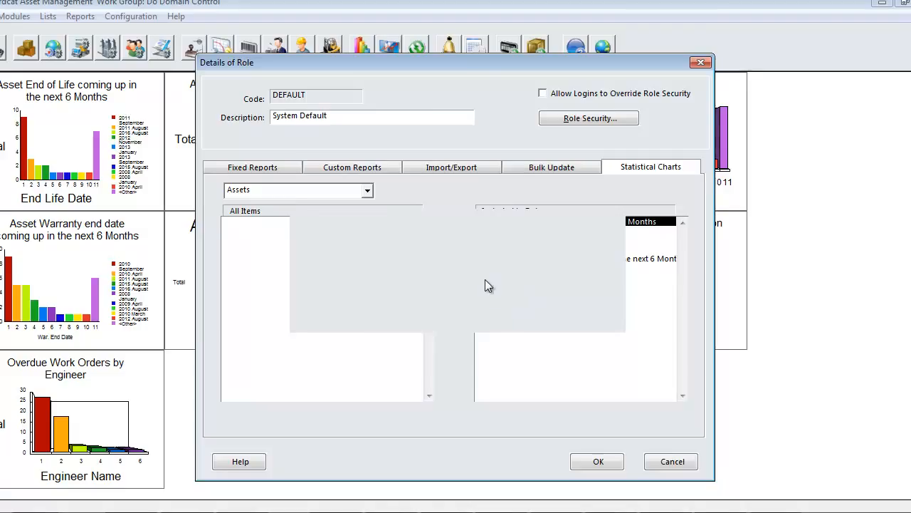